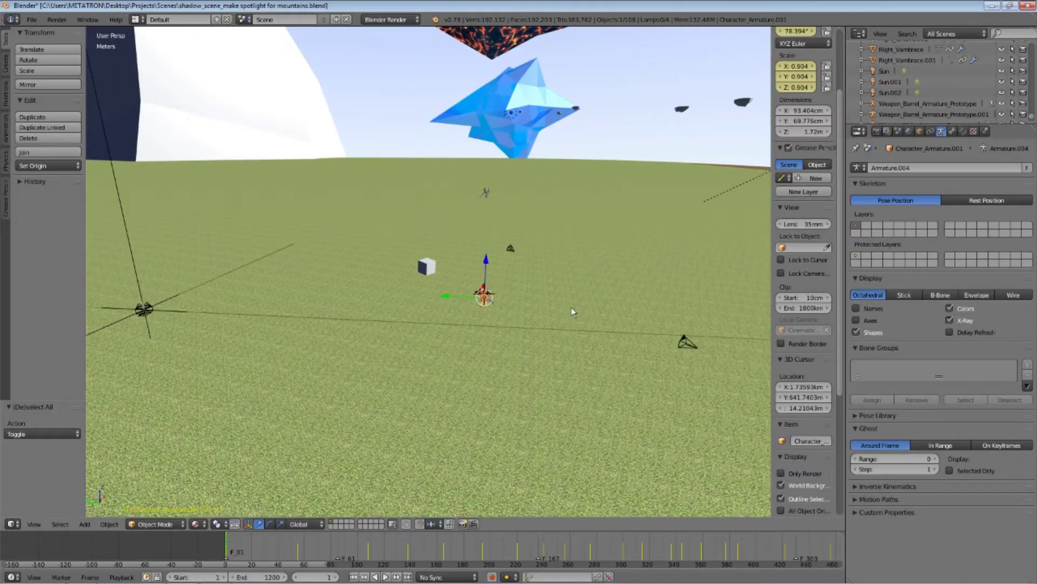
- Bring the distant Sun.001 lamp into view and select it
middle_click_drag(608, 297, 475, 330, "shift")
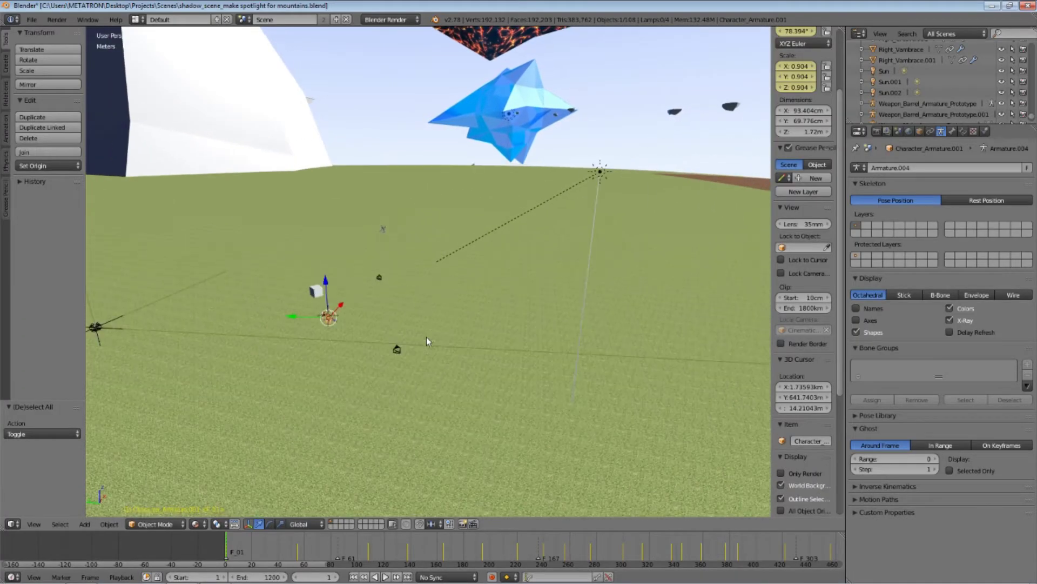
scroll(542, 328, "up", 3)
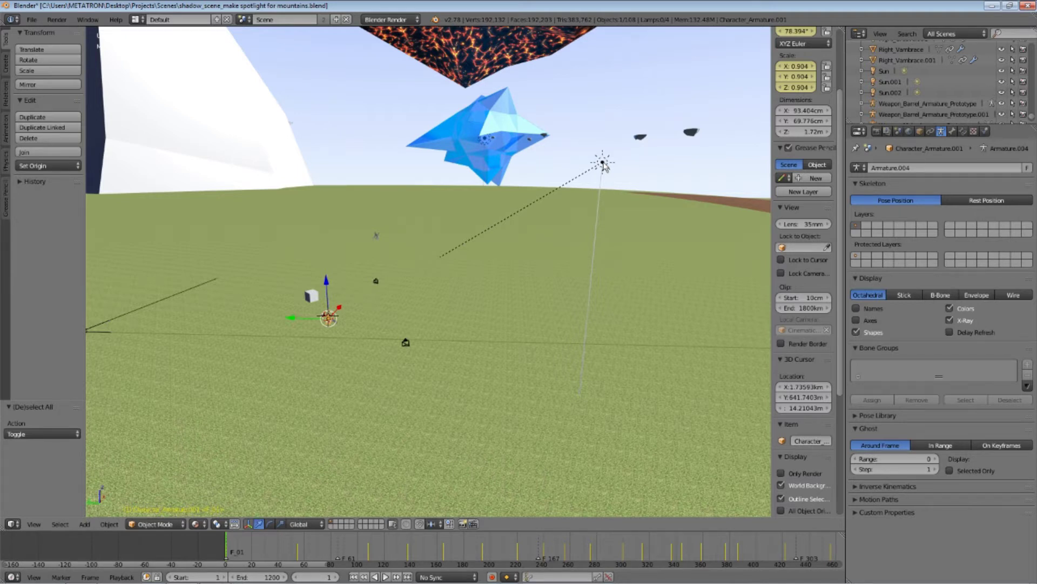
right_click(603, 164)
middle_click_drag(652, 193, 615, 222, "shift")
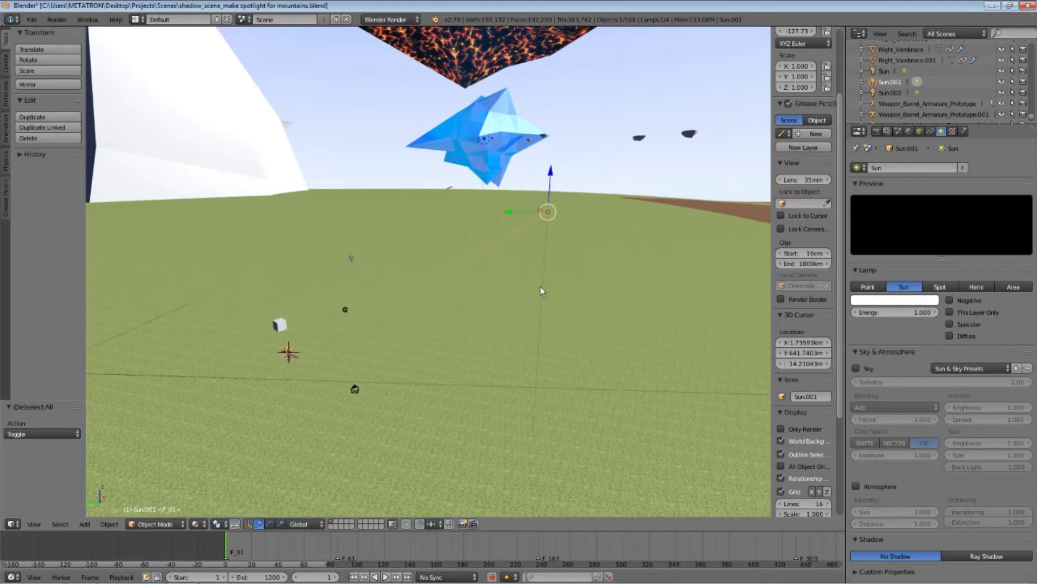
scroll(540, 289, "up", 1)
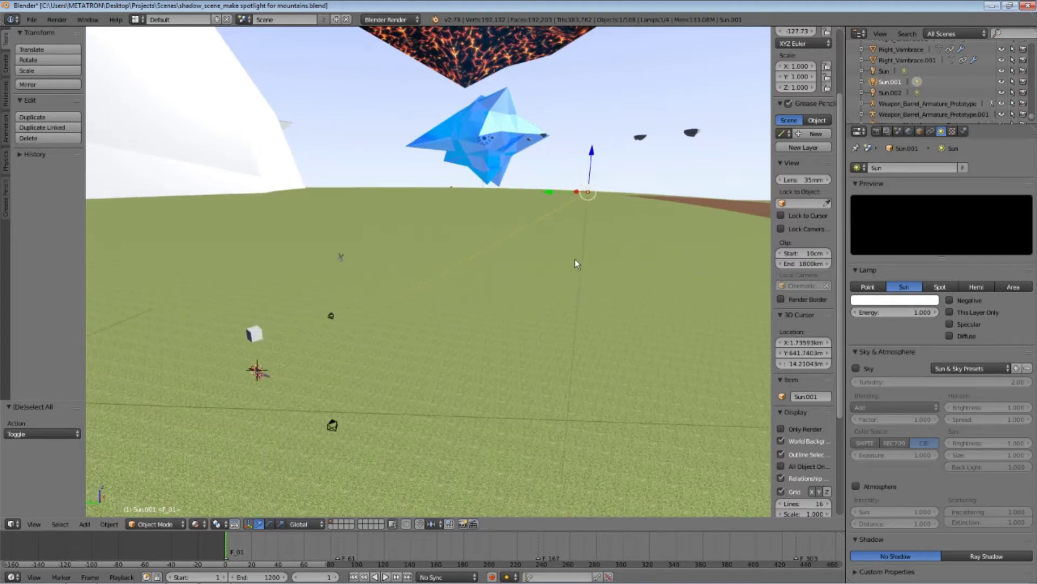
- Enable Specular and Diffuse on Sun.001 and turn on Ray Shadow
left_click(950, 325)
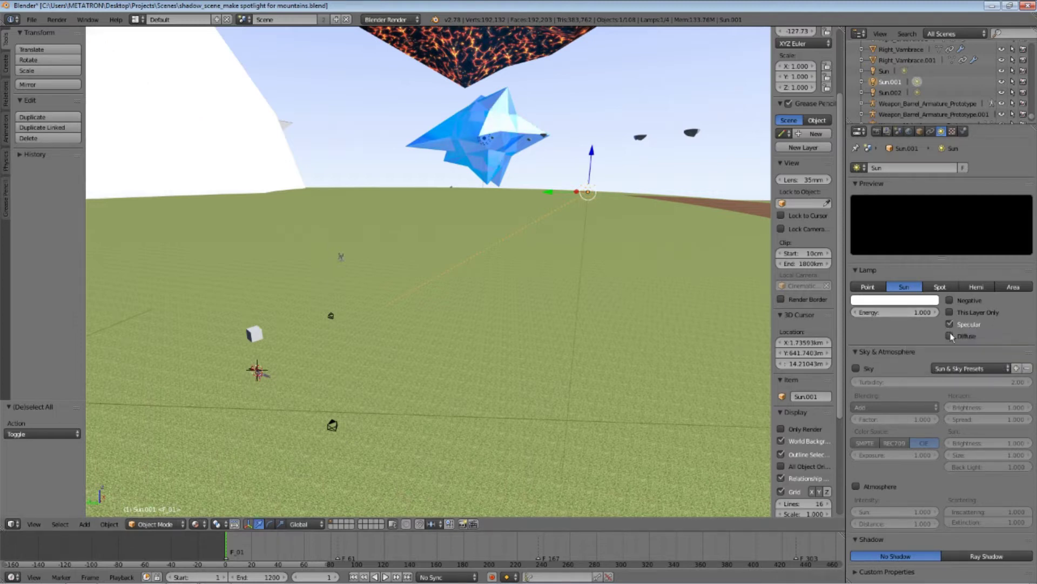
left_click(951, 336)
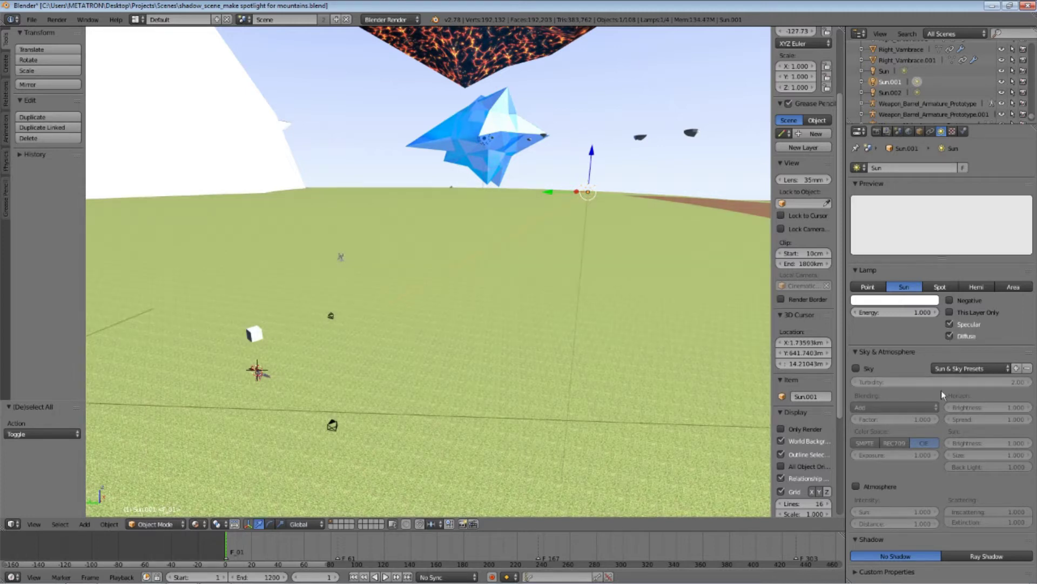
left_click(981, 559)
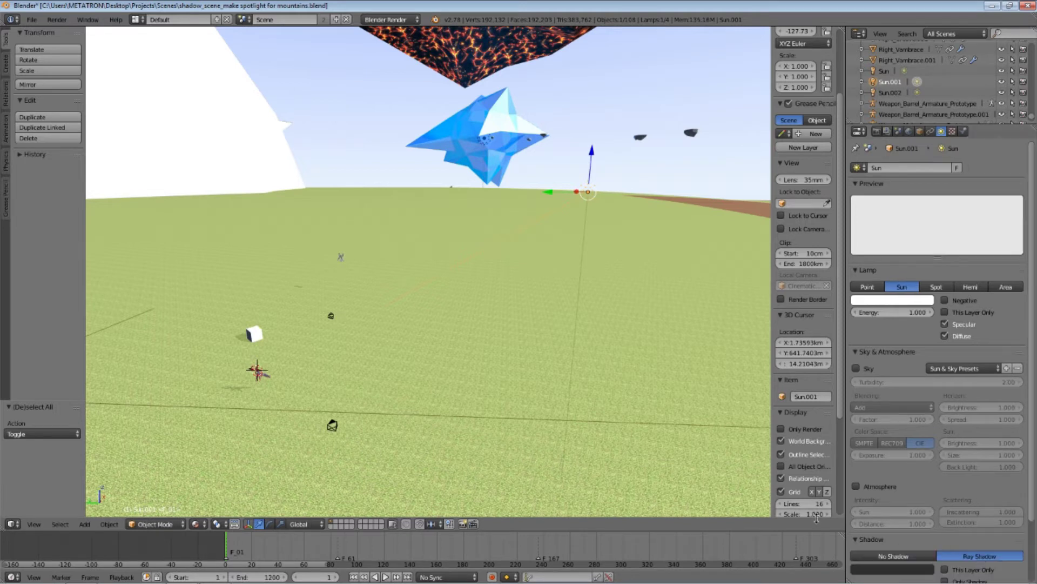
middle_click_drag(461, 361, 614, 326, "shift")
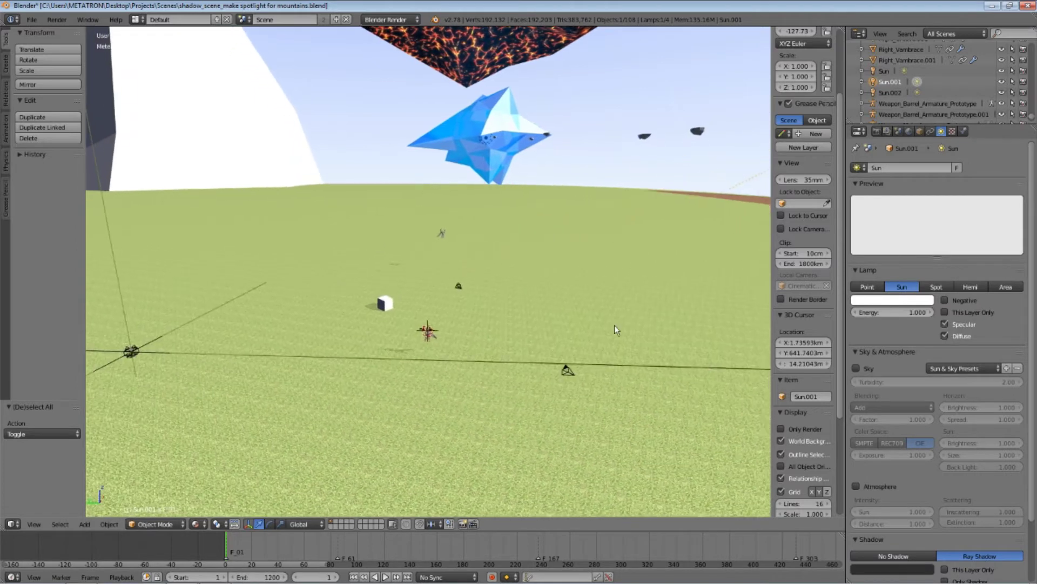
scroll(406, 374, "up", 2)
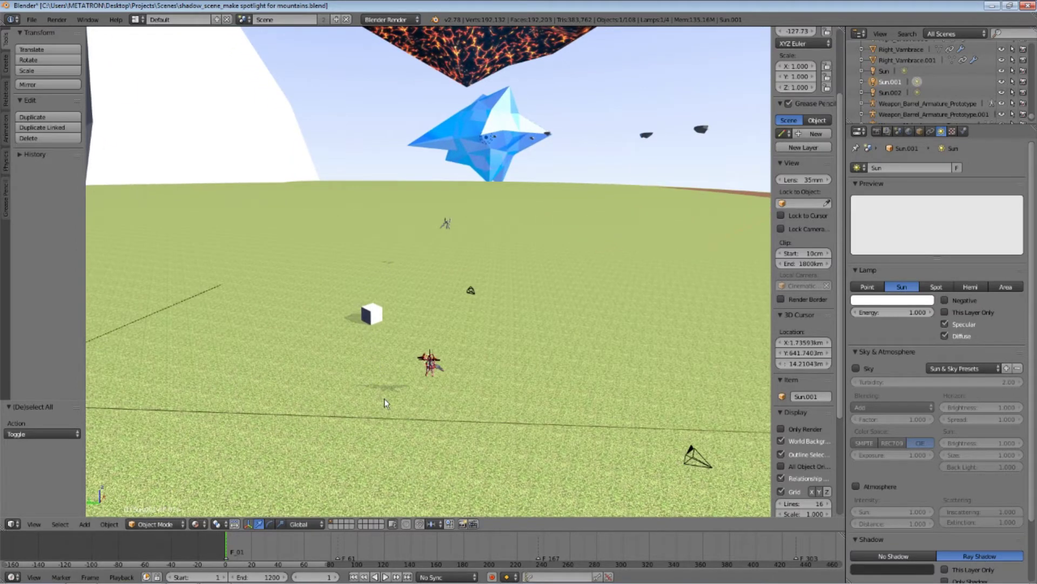
scroll(433, 383, "down", 4)
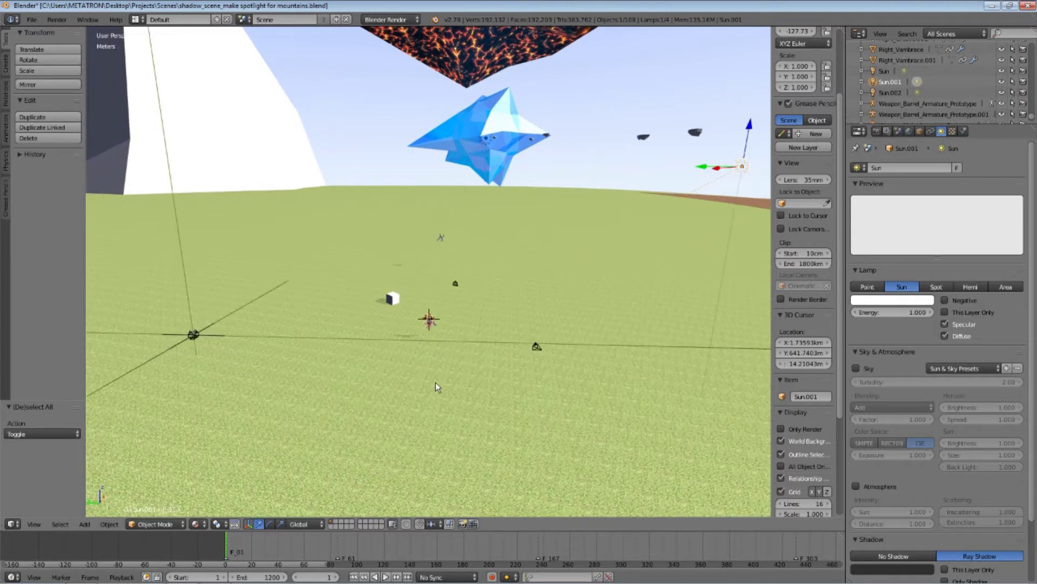
mouse_move(546, 385)
middle_mouse_down()
mouse_move(570, 368)
mouse_move(560, 373)
middle_mouse_up()
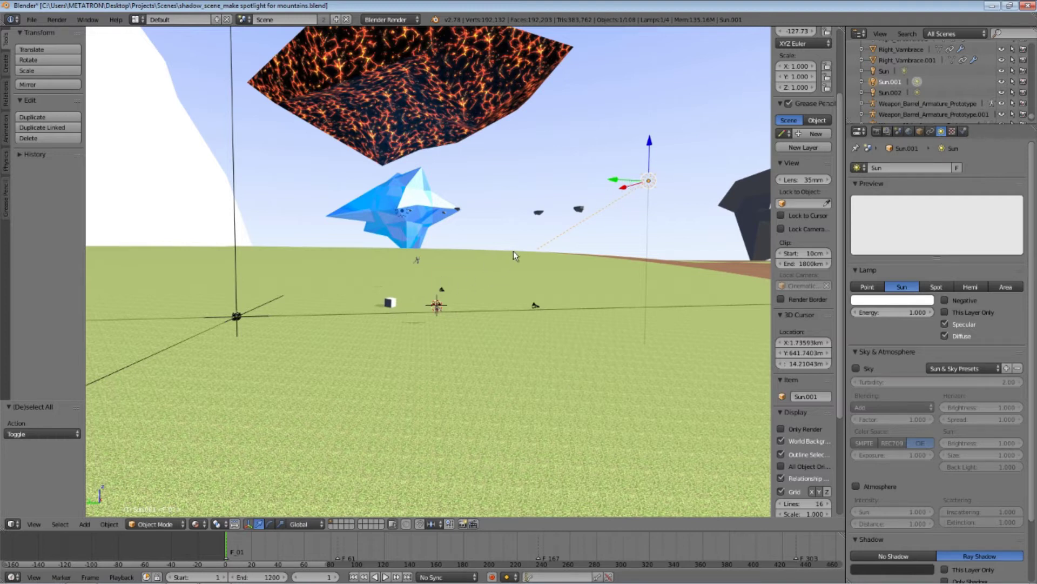
middle_click_drag(489, 234, 497, 244)
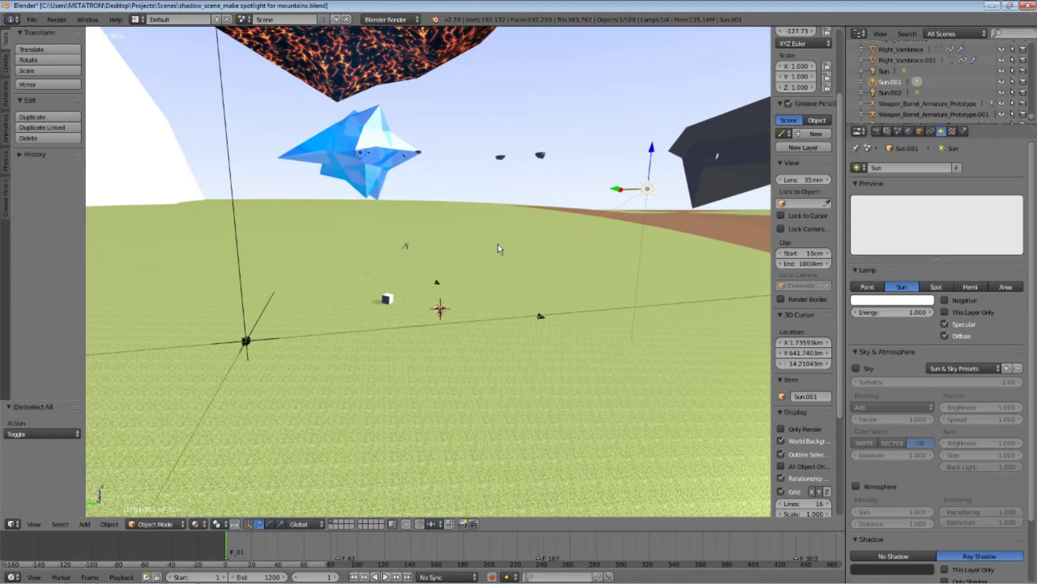
- Change the render engine in the header from its current setting to Blender Game
left_click(400, 22)
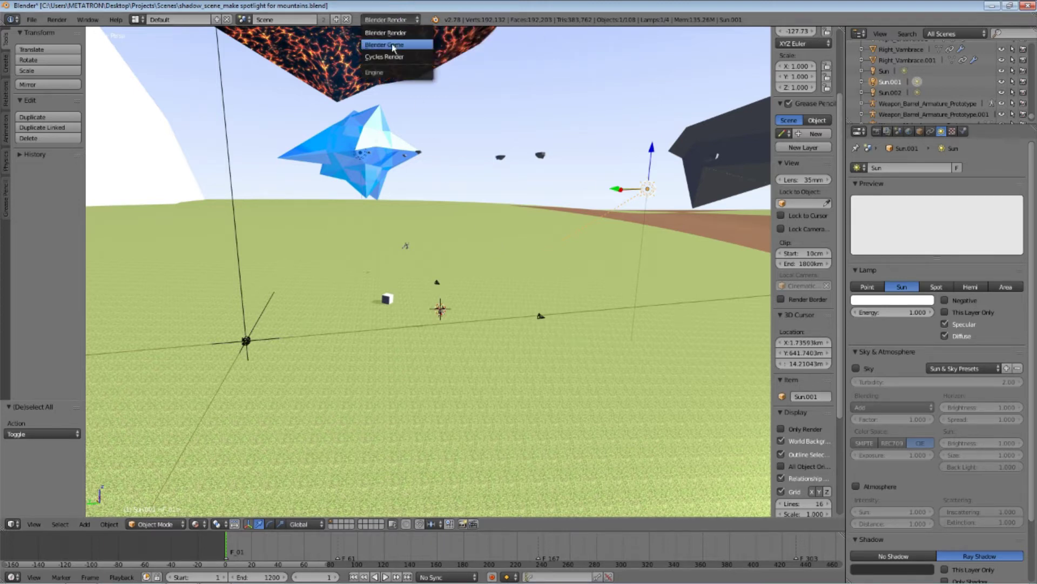
left_click(393, 45)
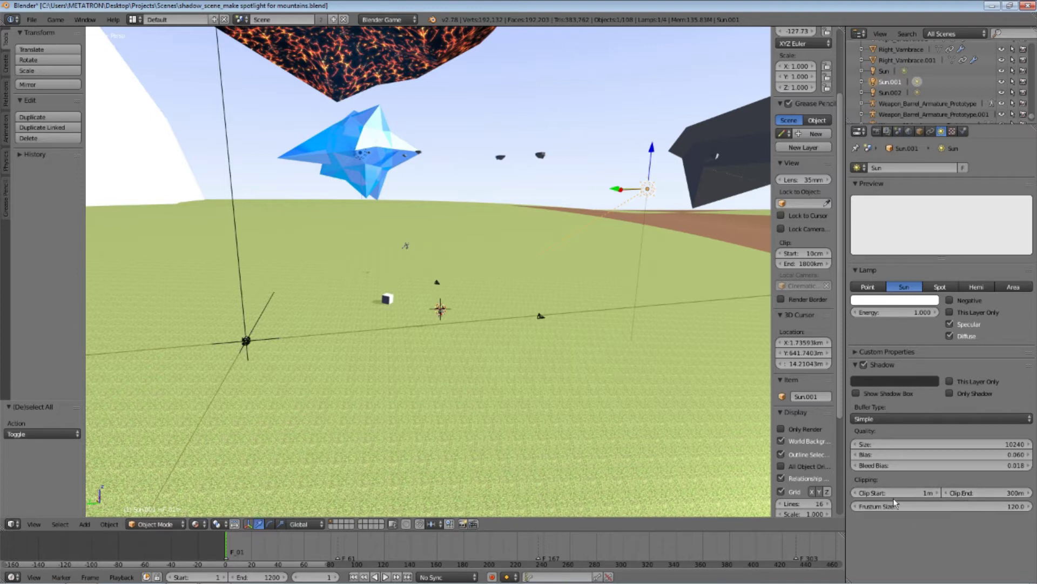
- Move the sun lamp about -260 m along Y and confirm its new position
middle_click_drag(653, 358, 615, 344)
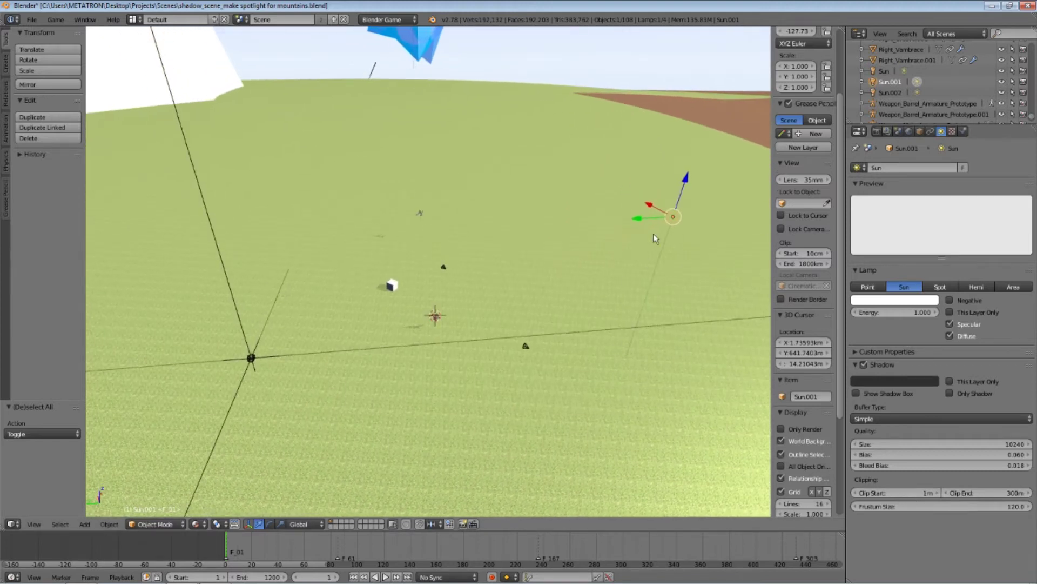
left_click_drag(637, 218, 238, 184)
left_click_drag(329, 172, 557, 159)
left_click_drag(624, 162, 767, 155)
left_click_drag(158, 136, 215, 120)
left_click(137, 131)
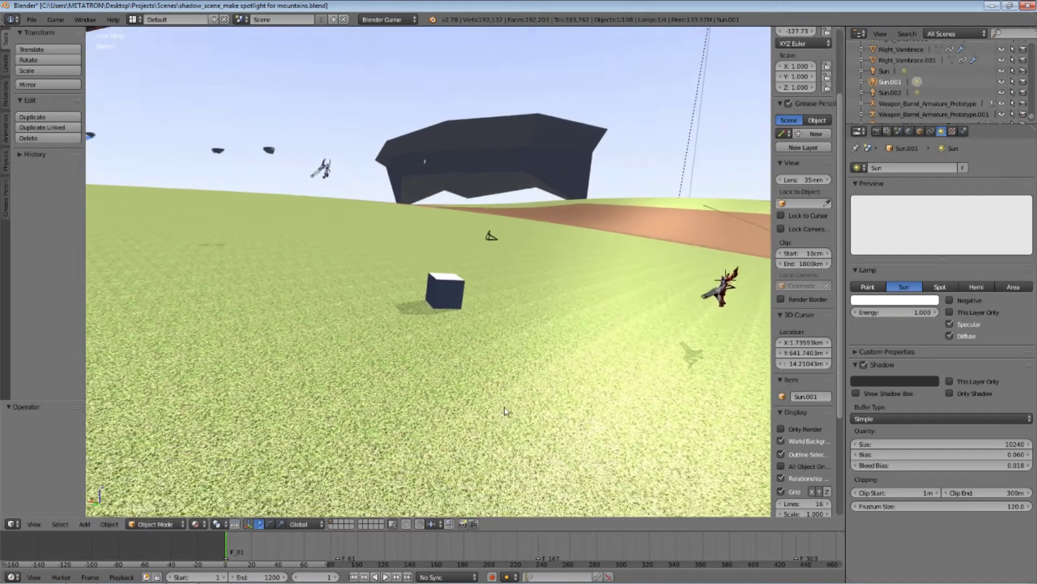
- Inspect the cube's shadow on the grass and open the shadow map type list
middle_click_drag(504, 406, 497, 406)
scroll(497, 411, "up", 3)
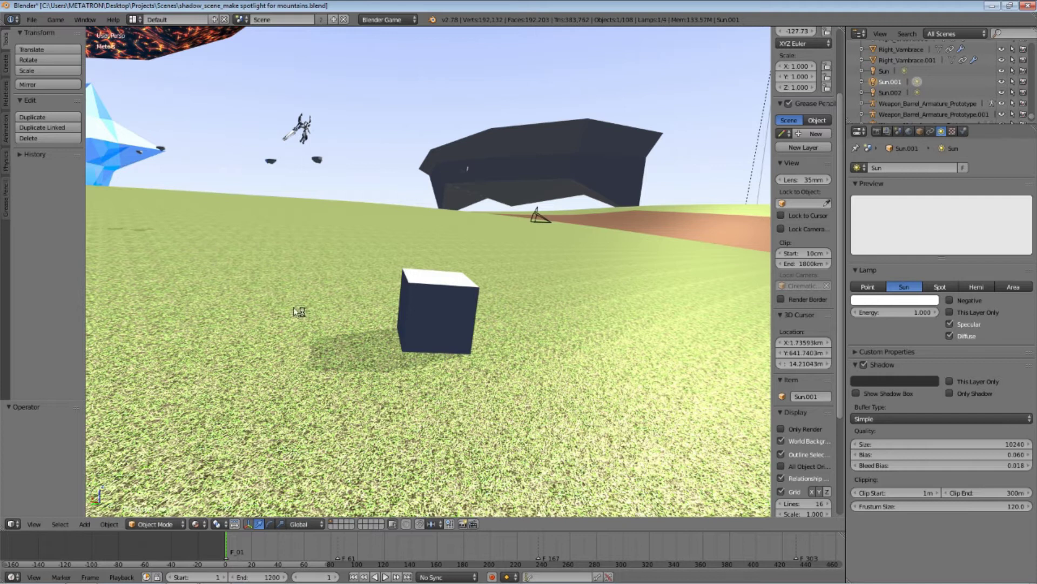
middle_click_drag(550, 417, 513, 386, "shift")
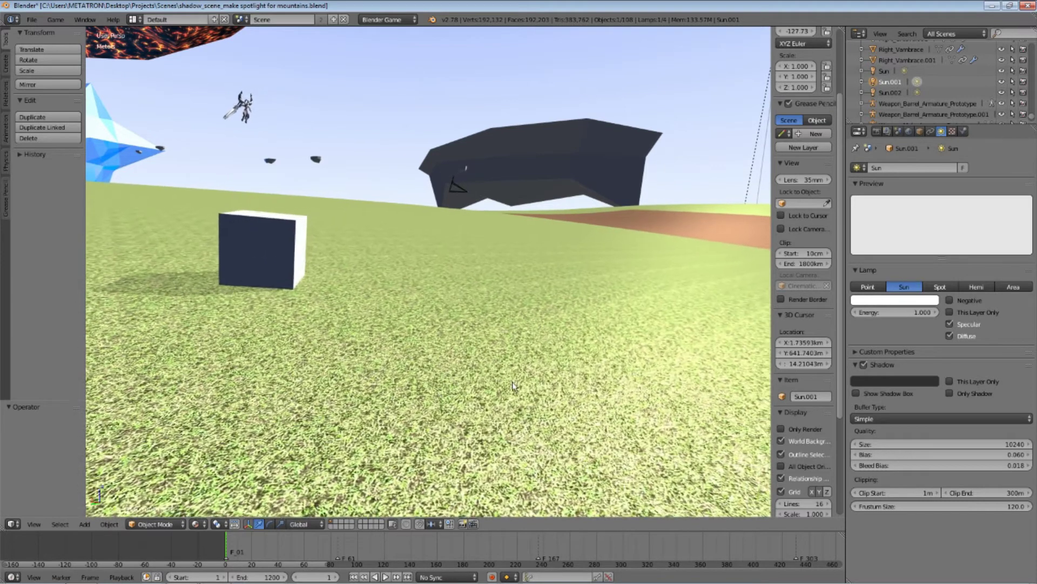
scroll(513, 386, "down", 3)
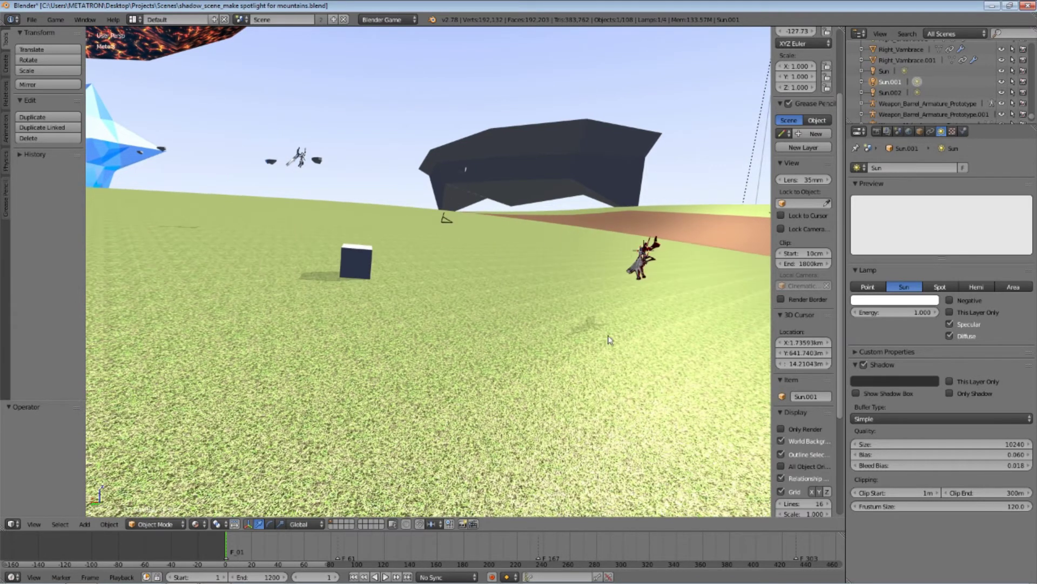
left_click(865, 420)
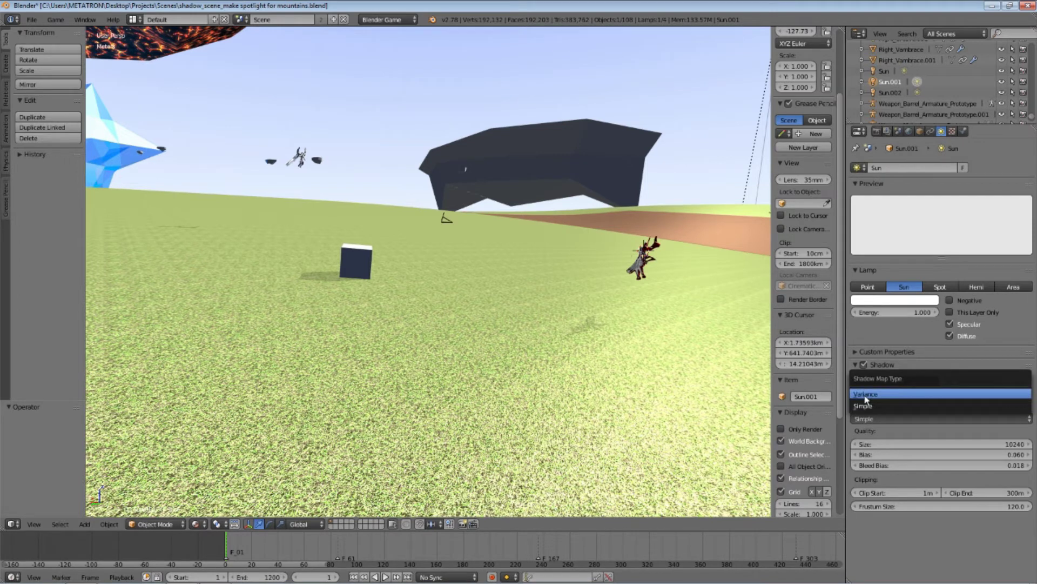
- Try the Variance shadow buffer, then settle on the Simple buffer type
left_click(865, 396)
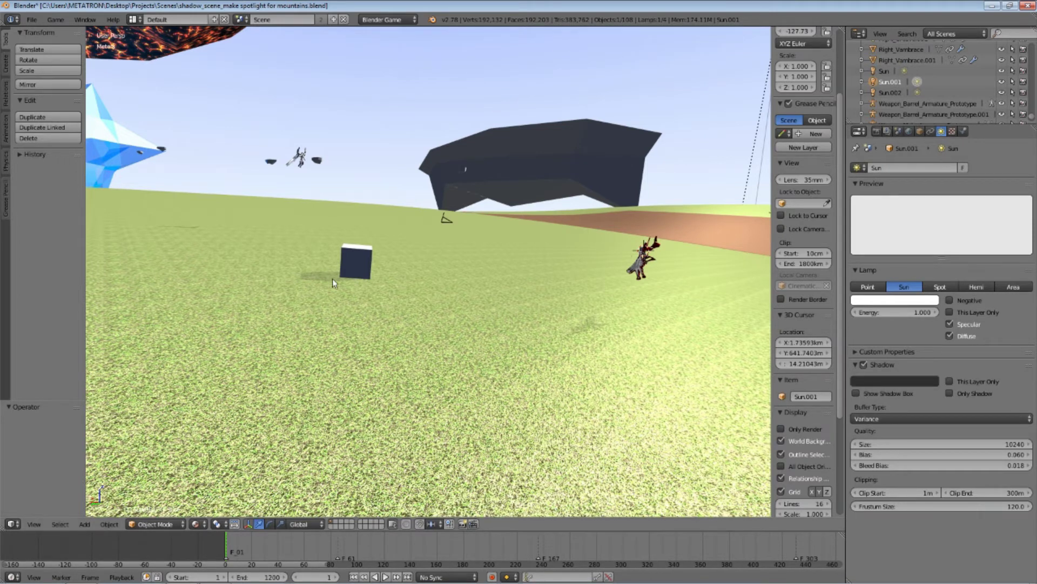
middle_click_drag(429, 321, 446, 345)
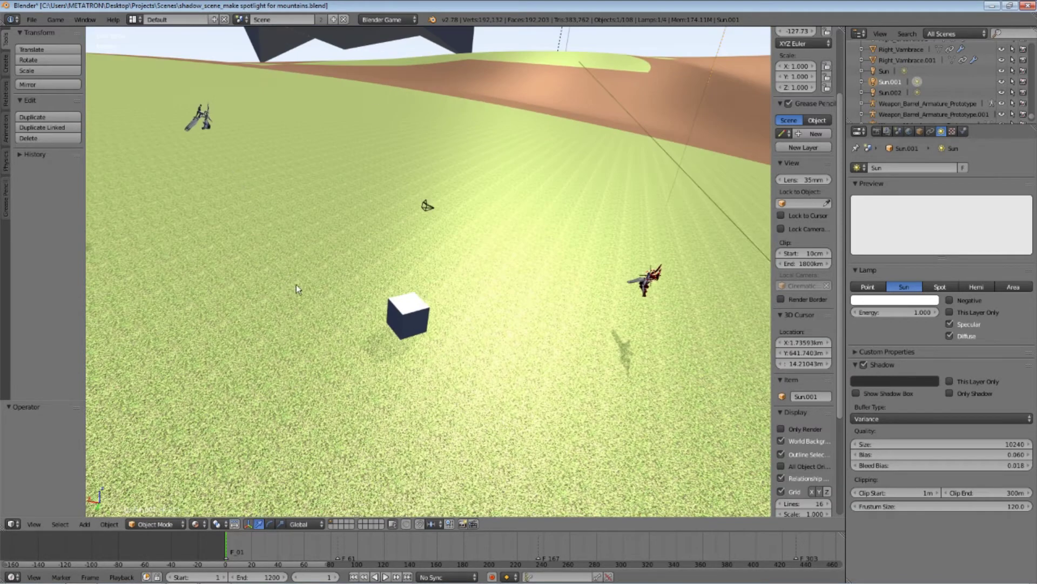
middle_click_drag(355, 345, 267, 327)
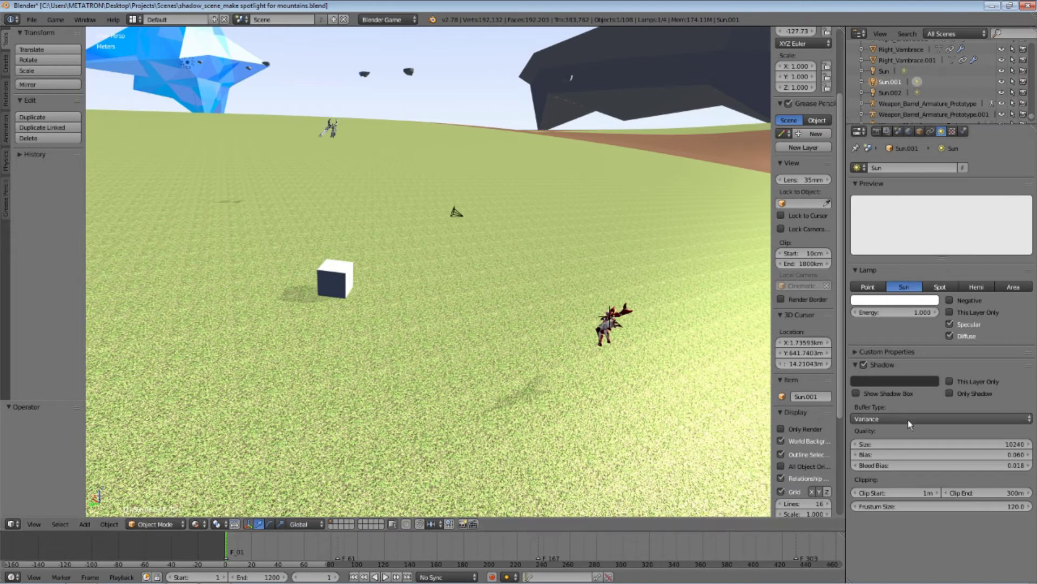
left_click(880, 421)
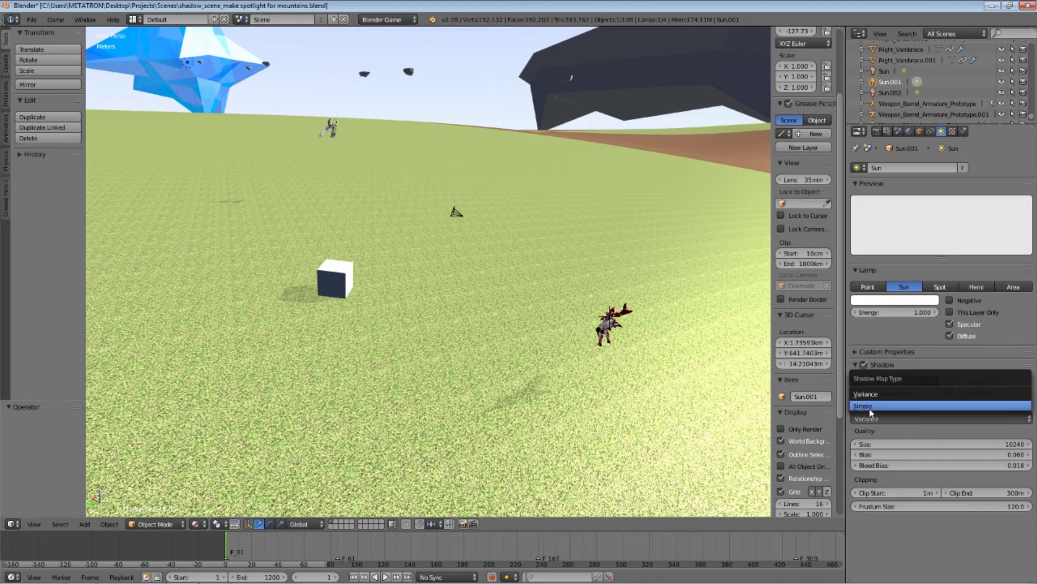
left_click(870, 409)
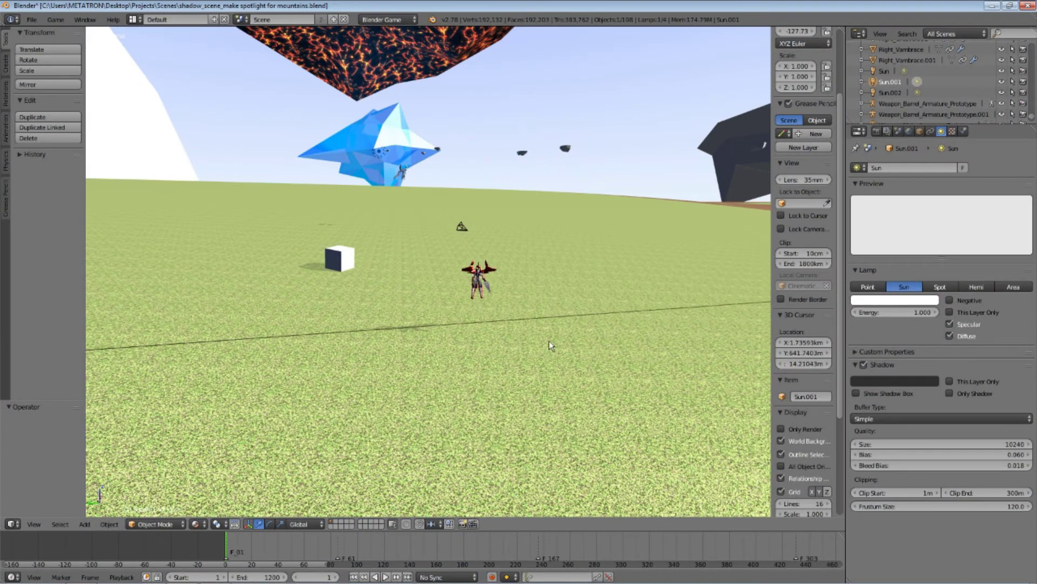
- Exit the game, tick Only Shadow, and test in game by walking the character
key("Escape")
scroll(543, 336, "down", 3)
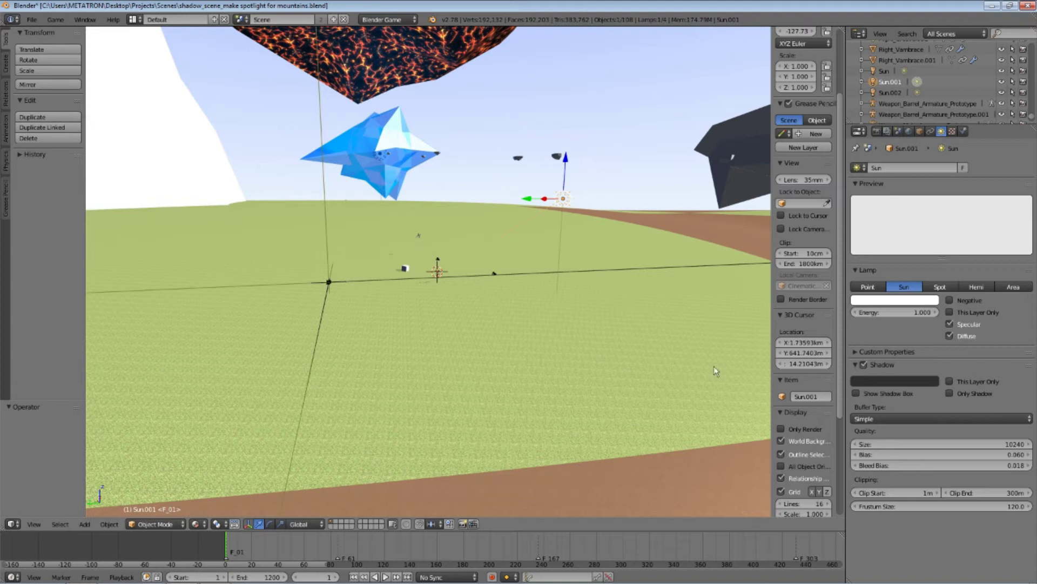
left_click(949, 393)
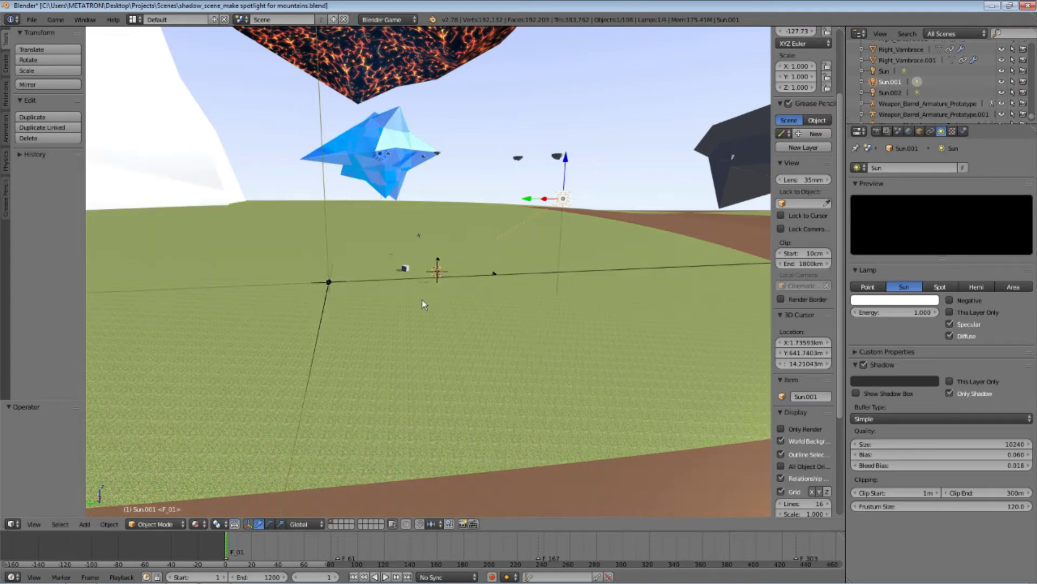
key("p")
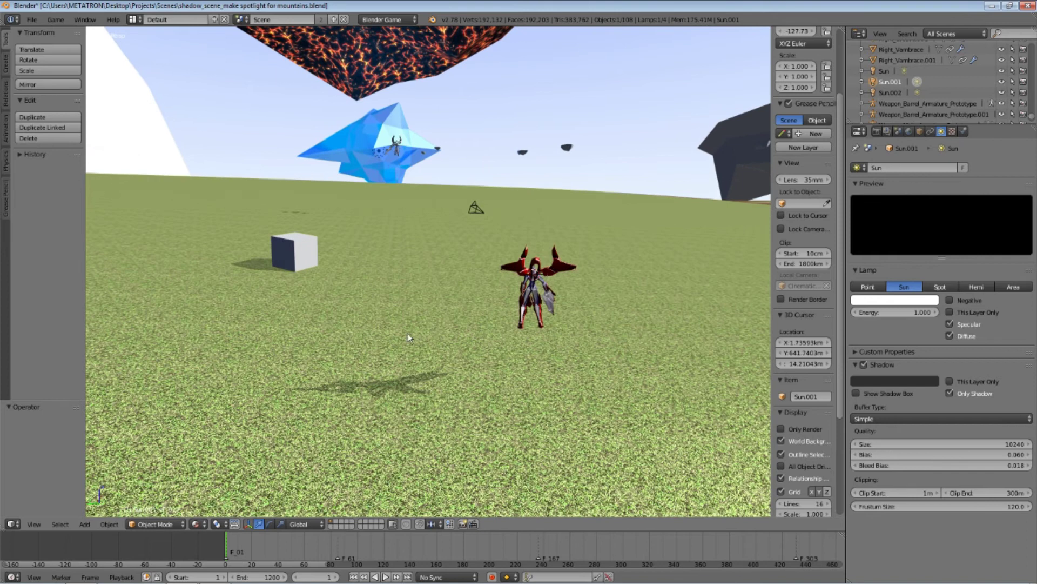
key("d")
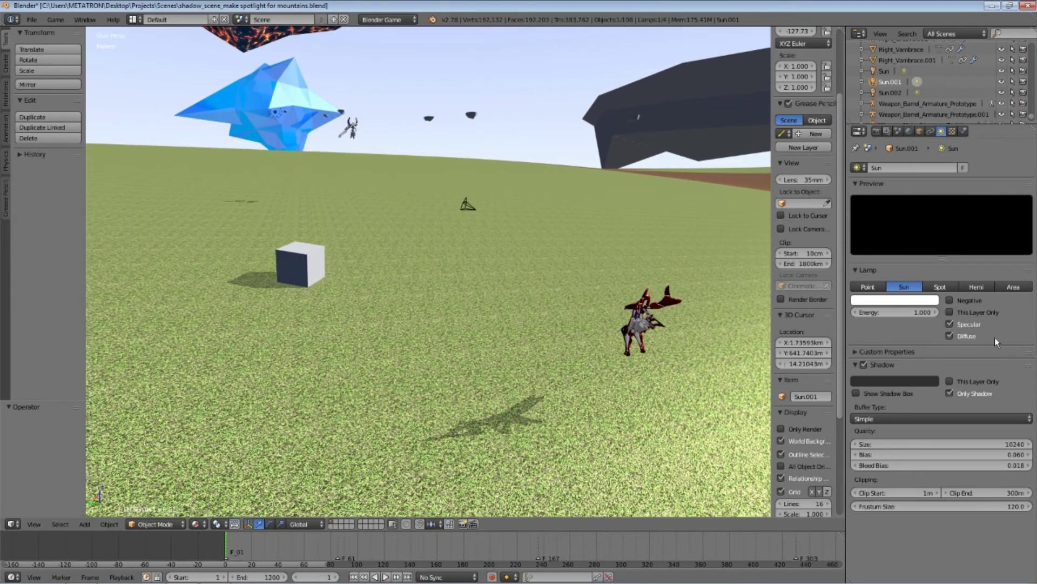
- Toggle the sun's Diffuse off and back on, and check the shadow colour
left_click(950, 336)
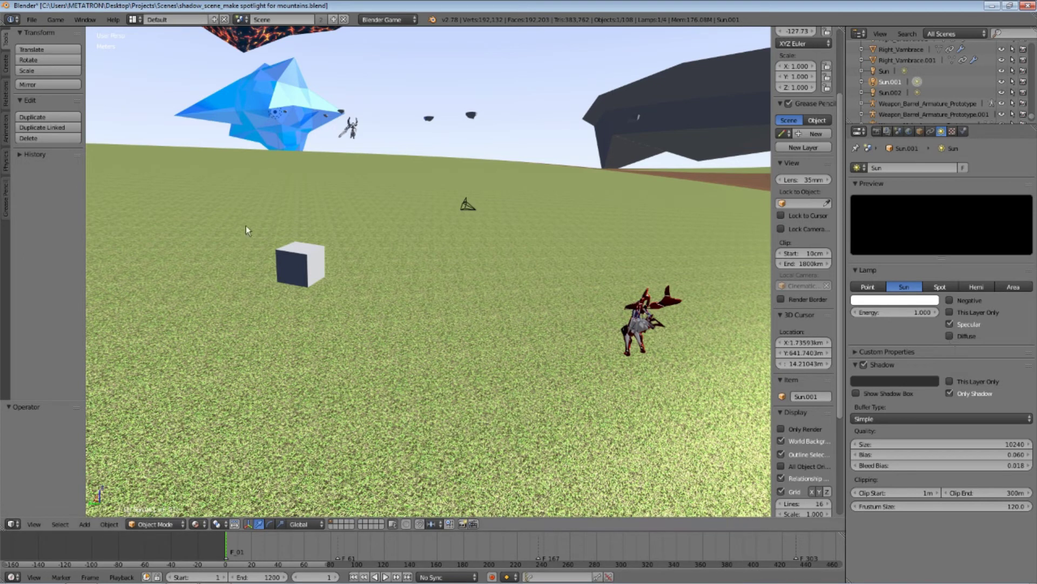
left_click(949, 336)
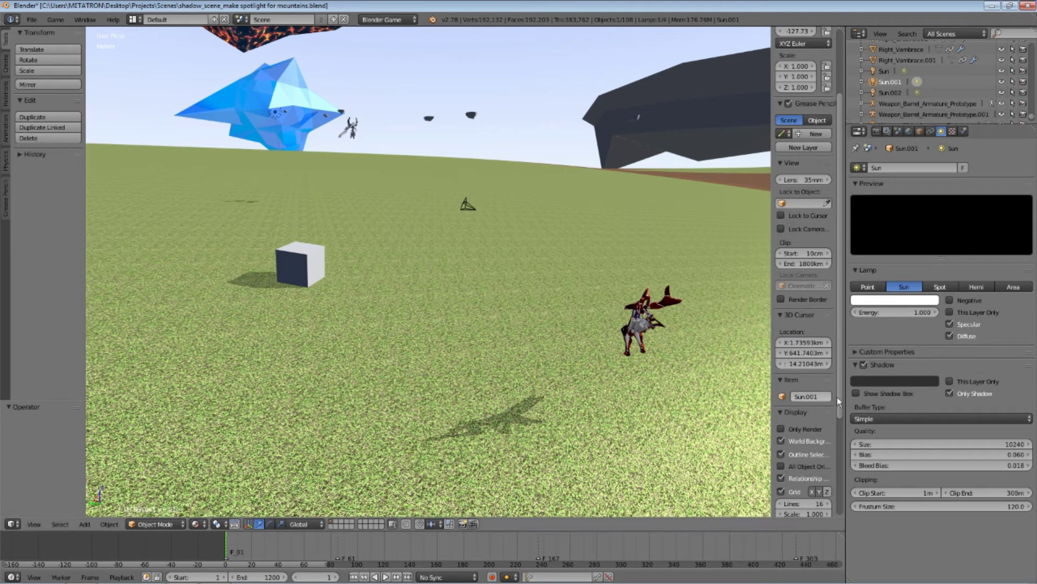
left_click(909, 386)
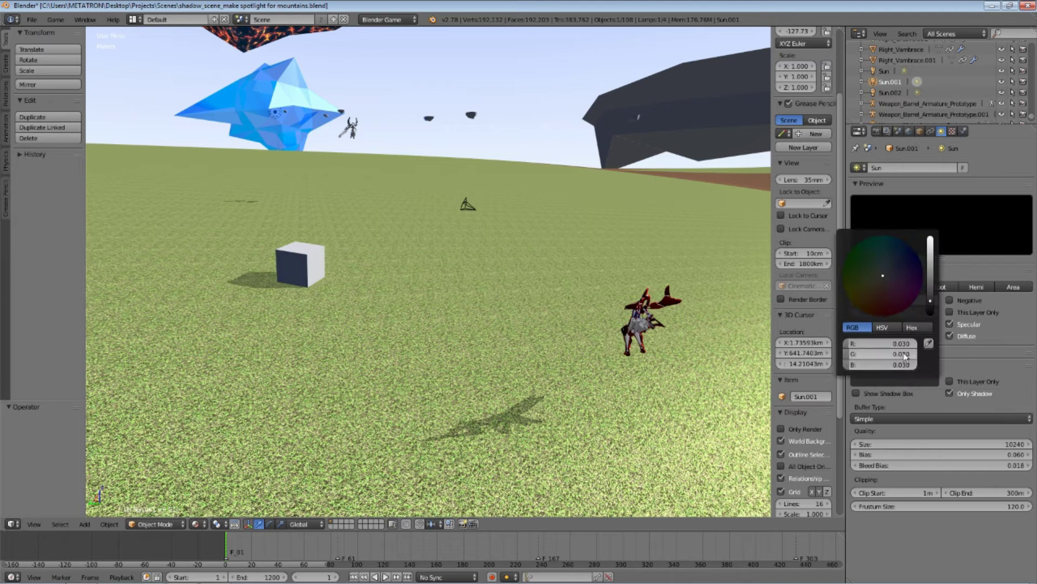
left_click(931, 398)
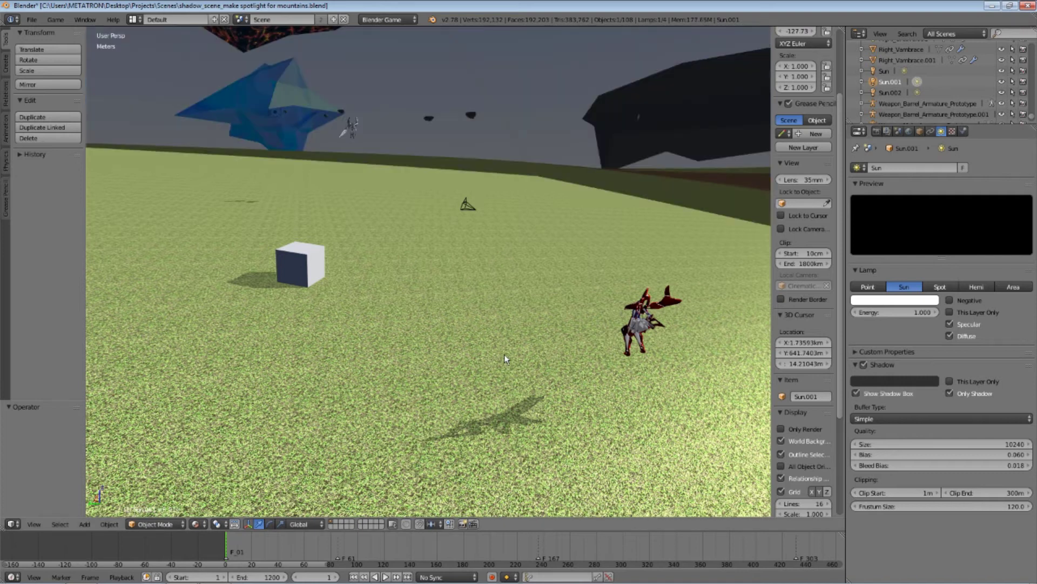
- Turn on Show Shadow Box to display the sun's shadow frustum
scroll(504, 355, "down", 4)
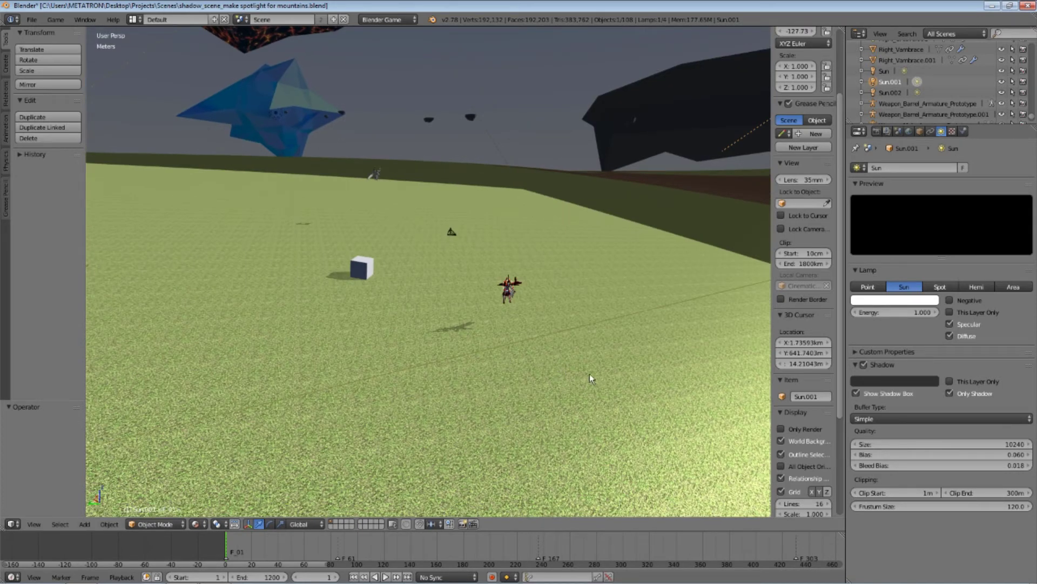
left_click(857, 394)
scroll(549, 338, "down", 4)
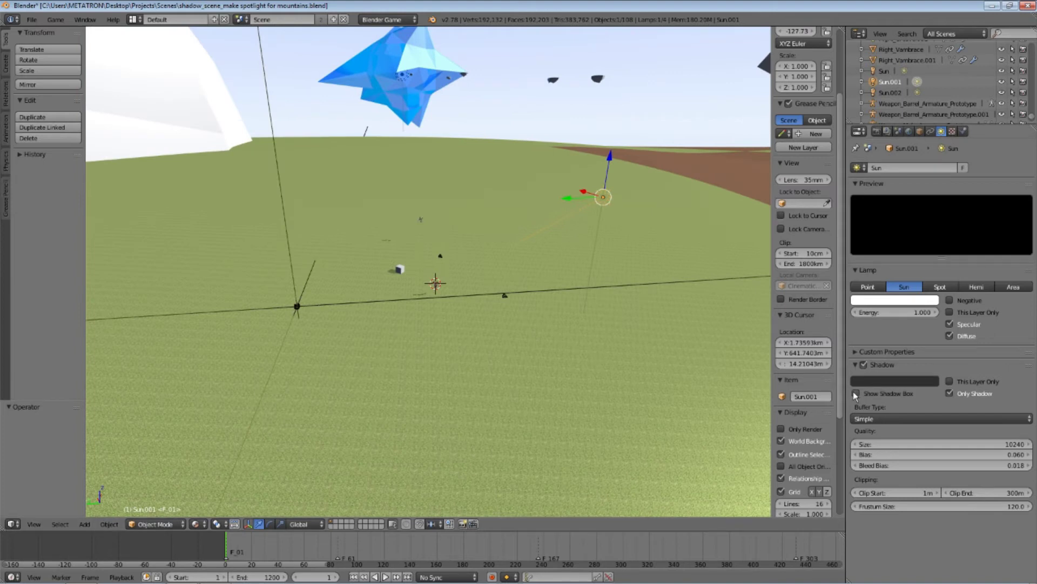
left_click(855, 393)
scroll(490, 314, "down", 2)
- Move the sun lamp -59.414 m along the Y axis
mouse_move(383, 352)
middle_mouse_down()
mouse_move(391, 363)
mouse_move(447, 361)
mouse_move(526, 388)
mouse_move(489, 365)
mouse_move(384, 359)
mouse_move(387, 346)
middle_mouse_up()
scroll(387, 346, "down", 2)
middle_click_drag(419, 297, 514, 286)
scroll(488, 303, "up", 3)
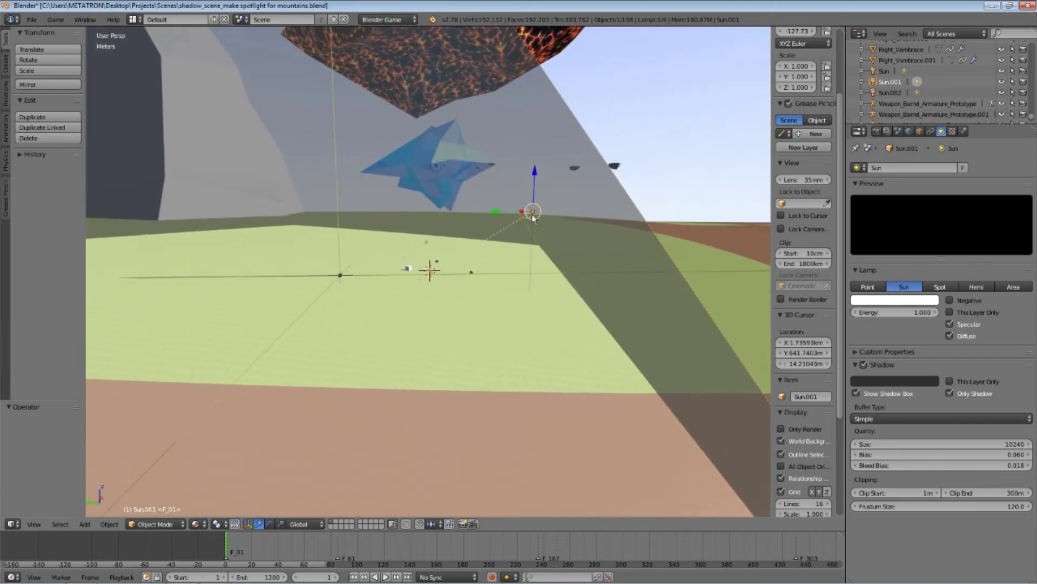
mouse_move(482, 248)
middle_mouse_down()
mouse_move(601, 273)
mouse_move(553, 284)
mouse_move(492, 258)
mouse_move(461, 268)
mouse_move(497, 273)
mouse_move(499, 253)
middle_mouse_up()
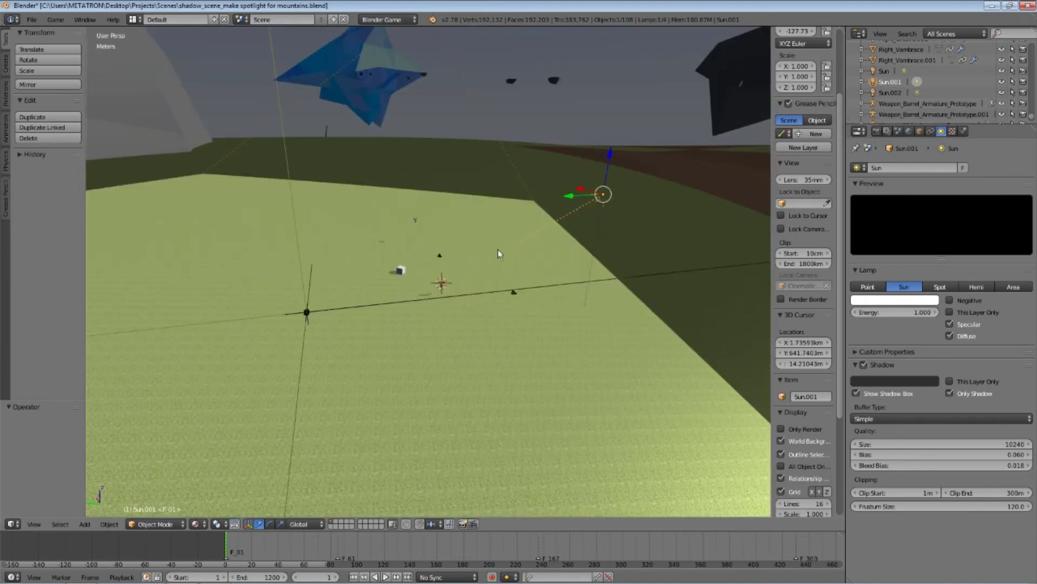
key("g")
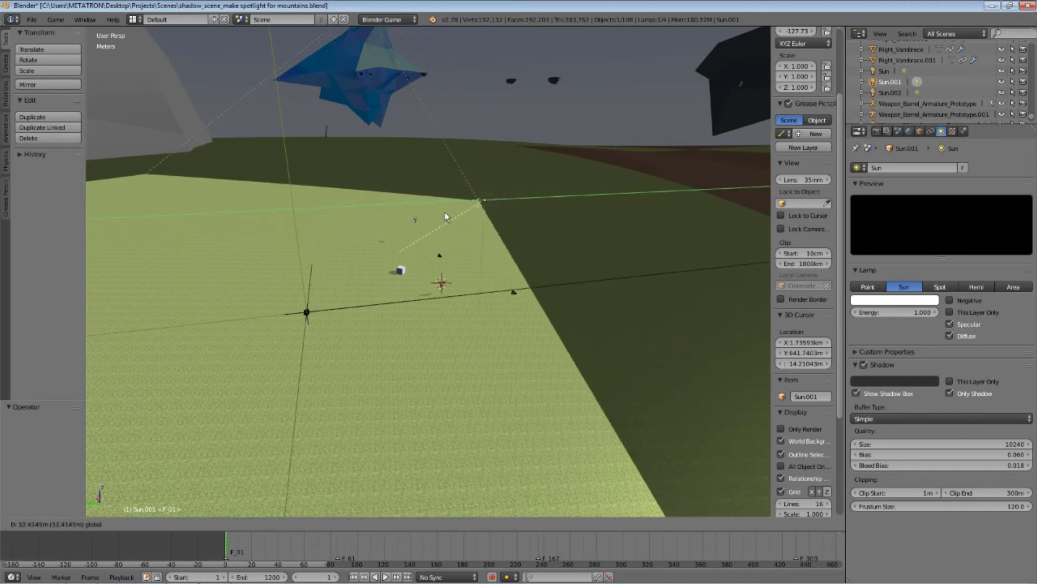
key("y")
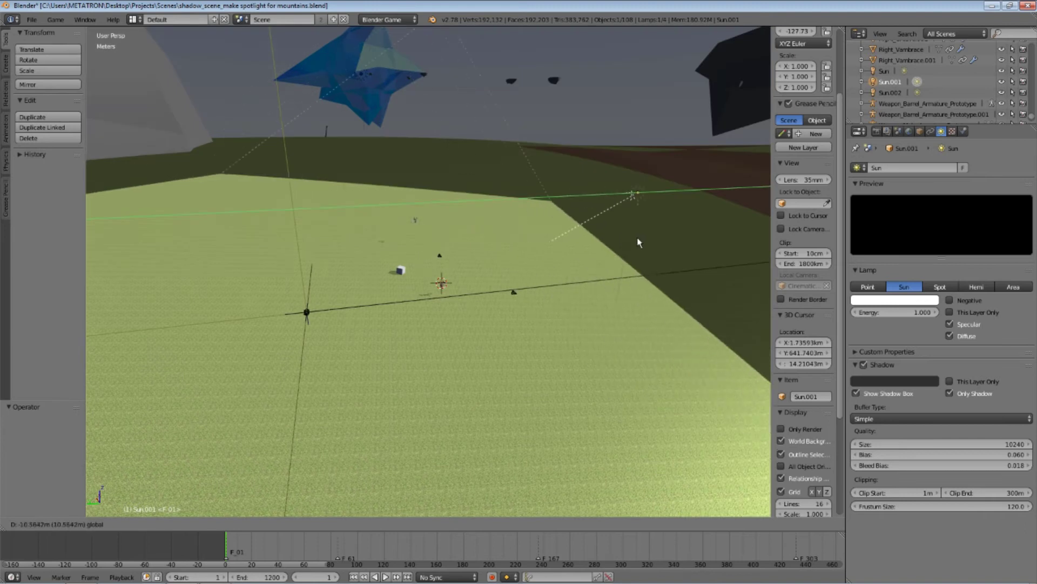
left_click(727, 232)
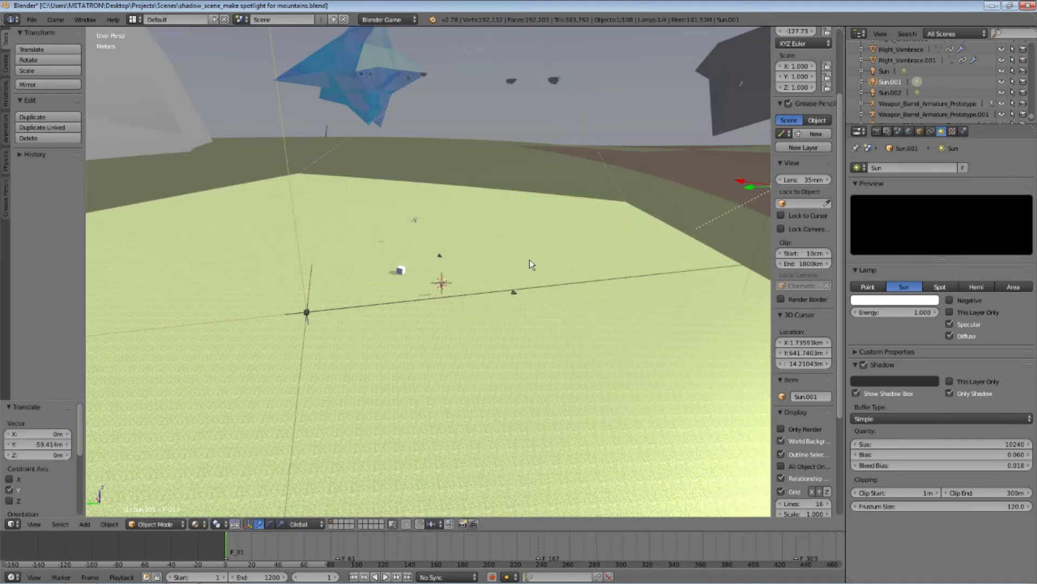
- Frame the sun lamp, then zoom out and orbit around the whole floating island
key("KP_Decimal")
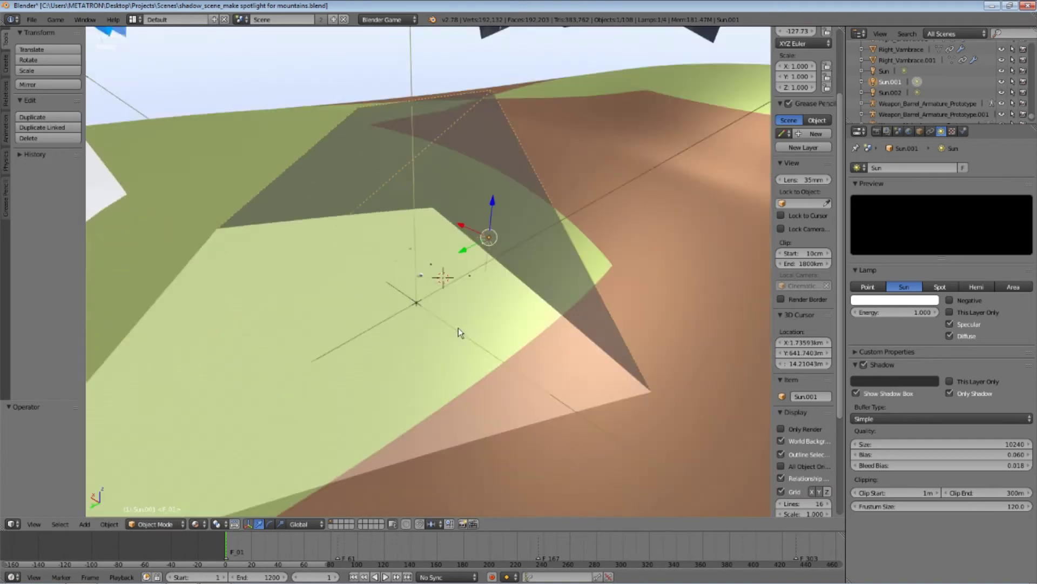
scroll(465, 326, "down", 2)
scroll(366, 225, "down", 3)
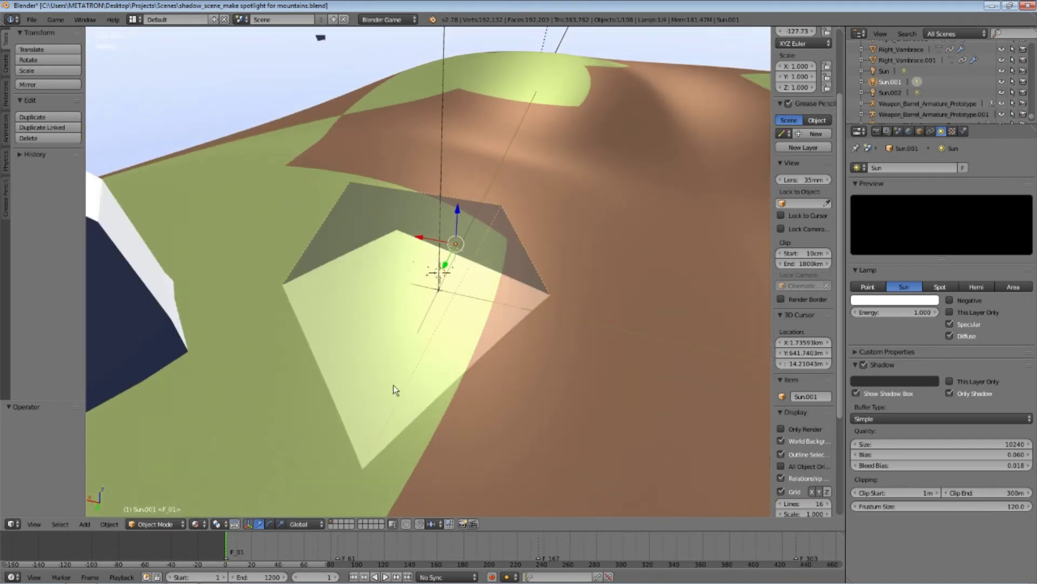
middle_click_drag(482, 388, 531, 318)
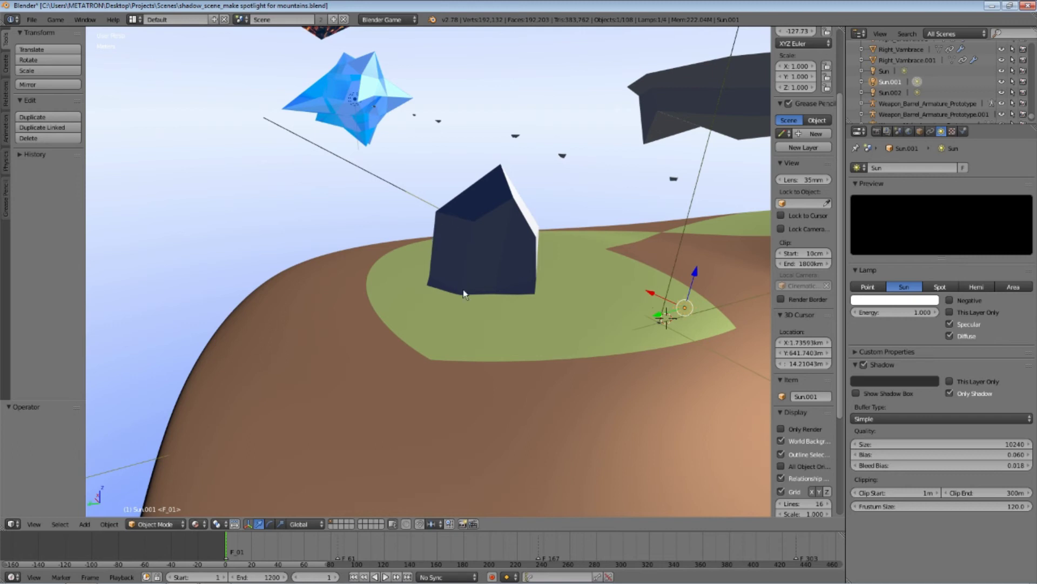
scroll(468, 299, "down", 4)
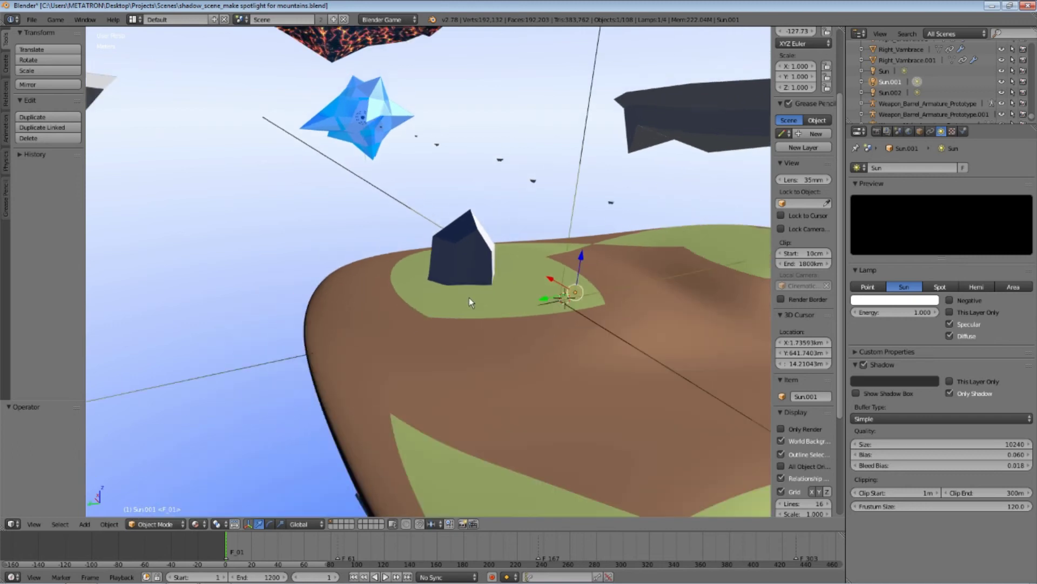
scroll(469, 296, "down", 4)
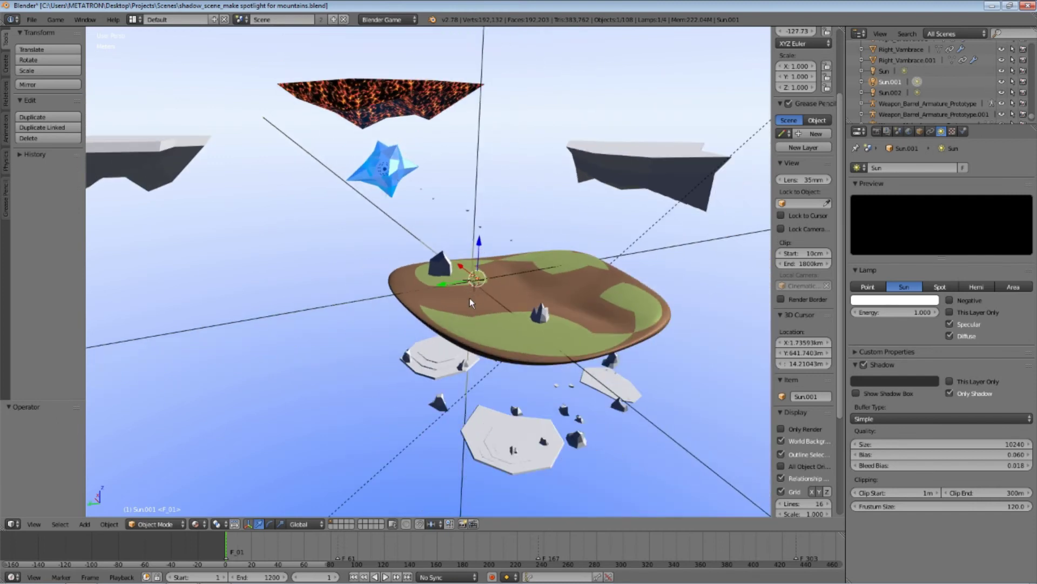
middle_click_drag(580, 371, 485, 358)
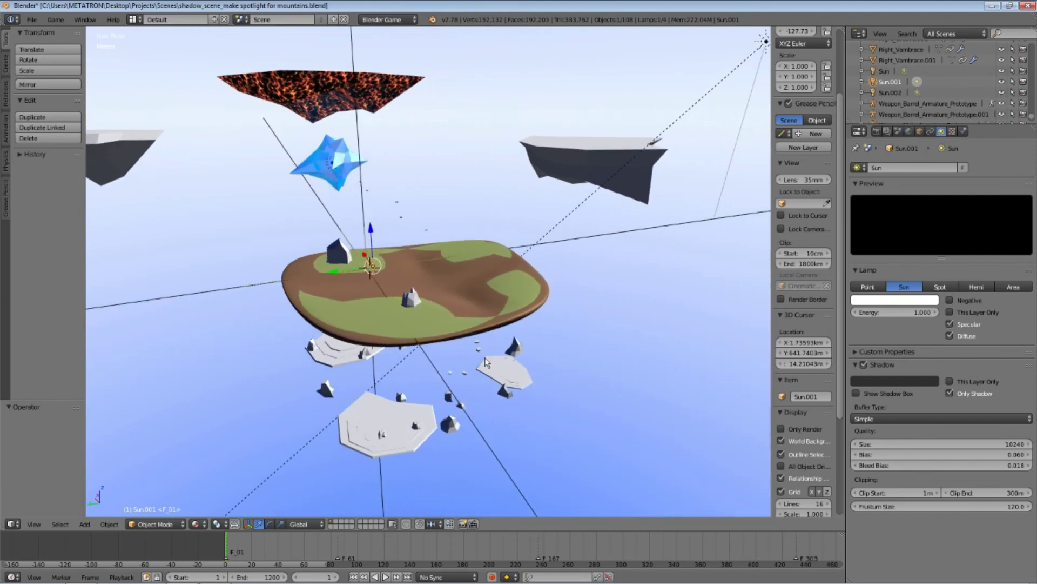